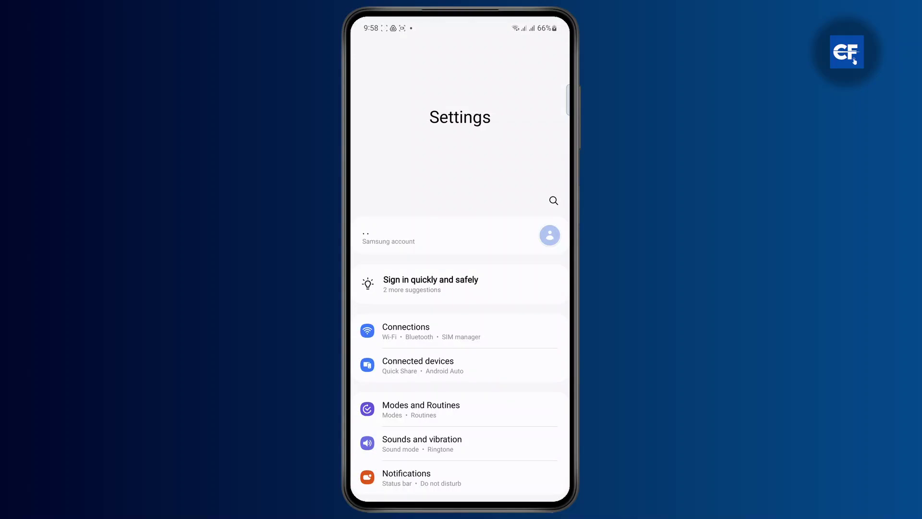
scroll(460, 288, "down", 10)
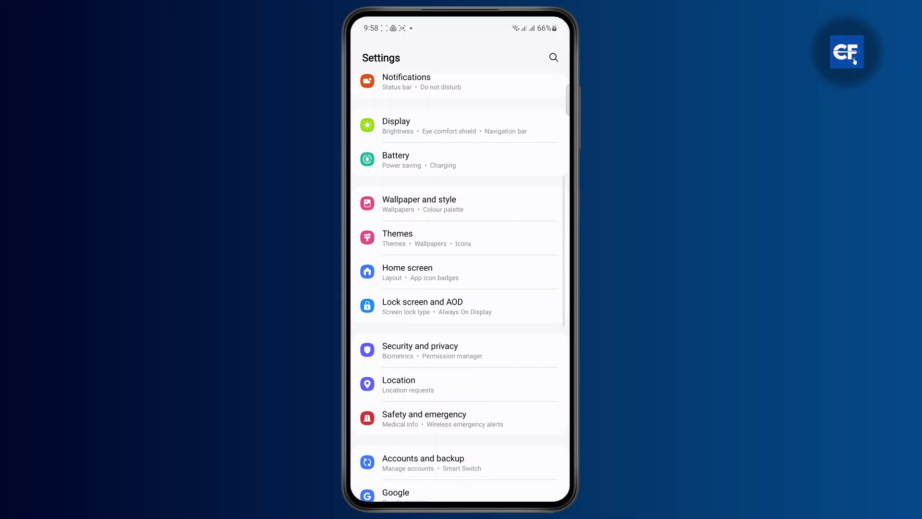
scroll(460, 288, "down", 3)
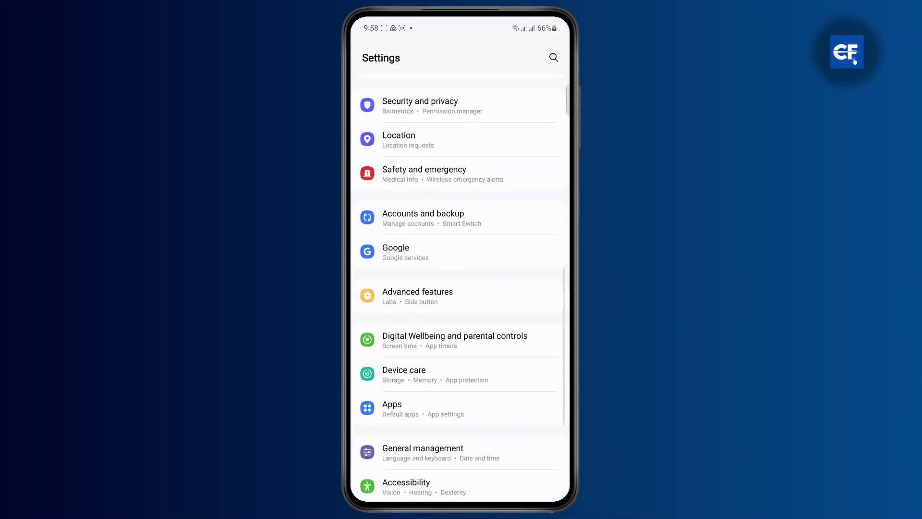
Step: Open the Special access permissions page from Apps' more-options menu
left_click(460, 408)
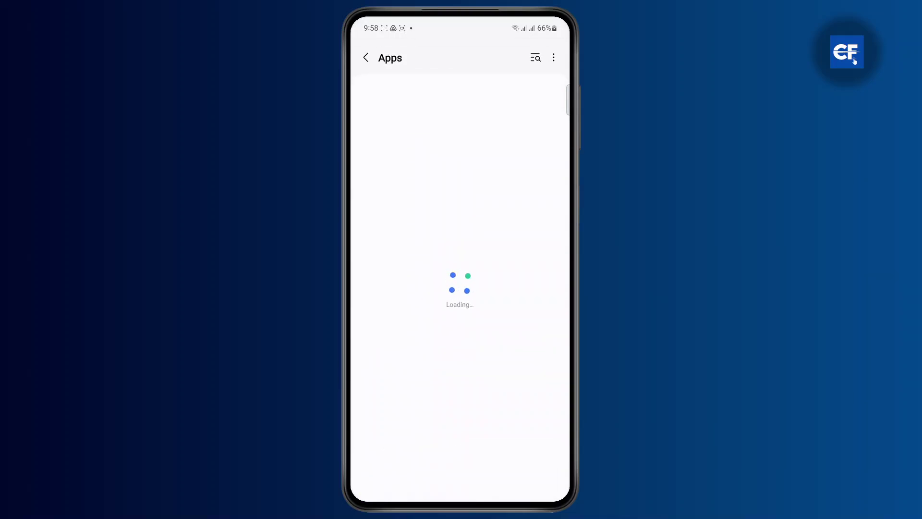
left_click(554, 58)
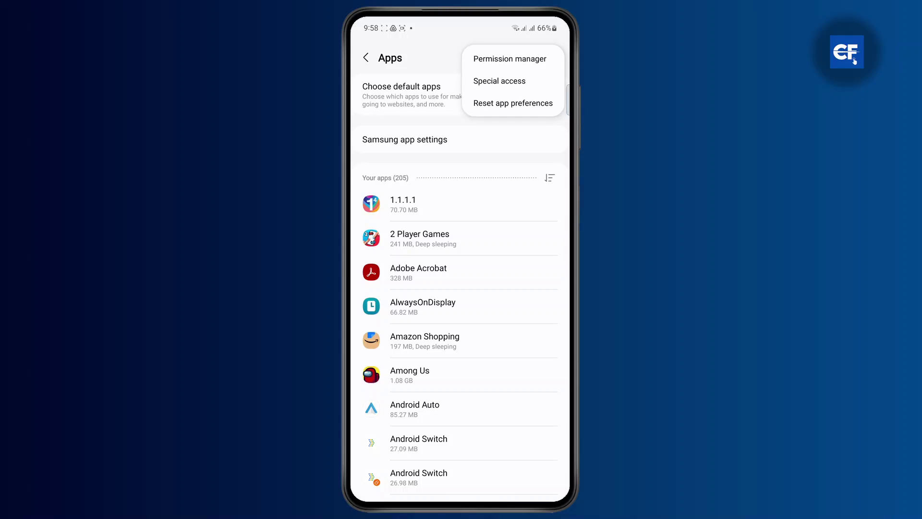
left_click(500, 81)
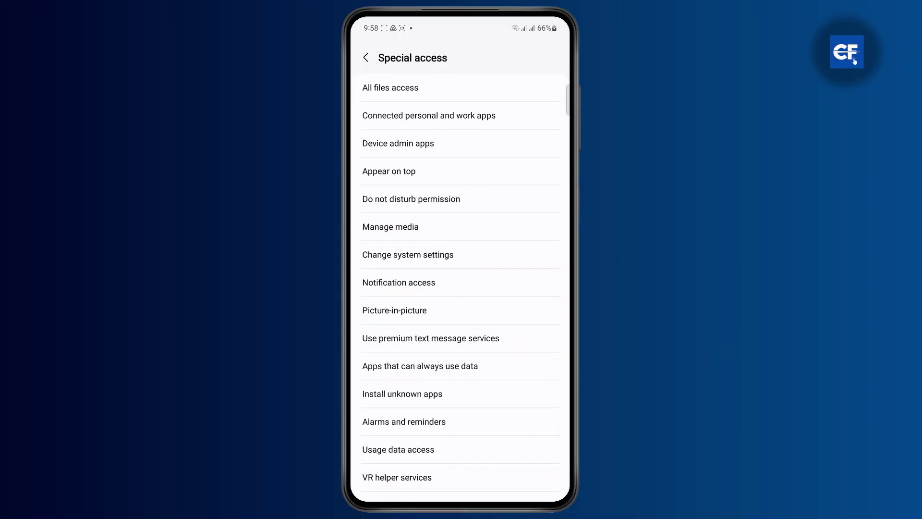
scroll(461, 289, "down", 3)
scroll(461, 288, "up", 2)
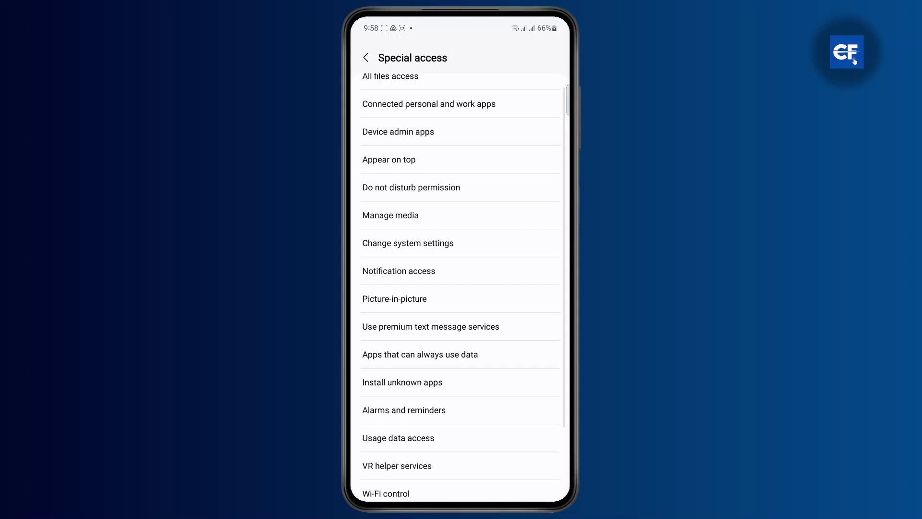
Step: Leave YouTube's picture-in-picture switch on in the Picture-in-picture list, then go back
left_click(460, 299)
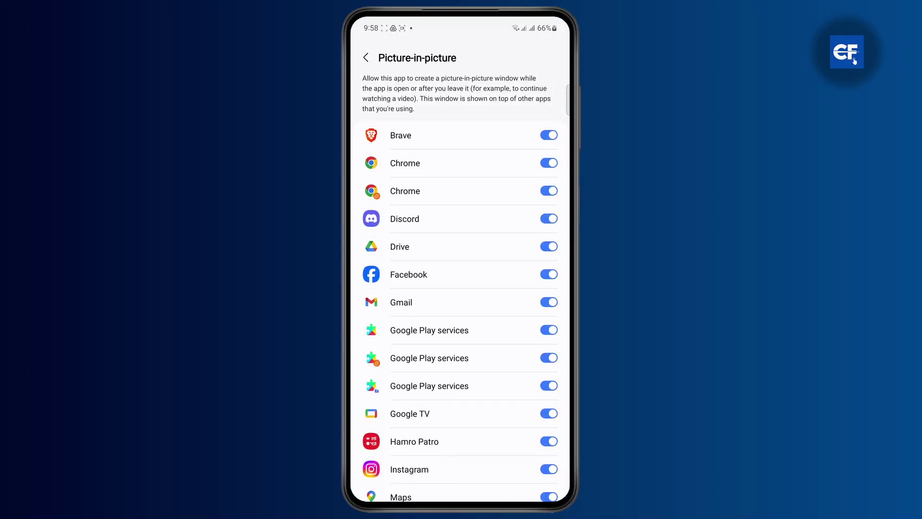
scroll(461, 288, "down", 5)
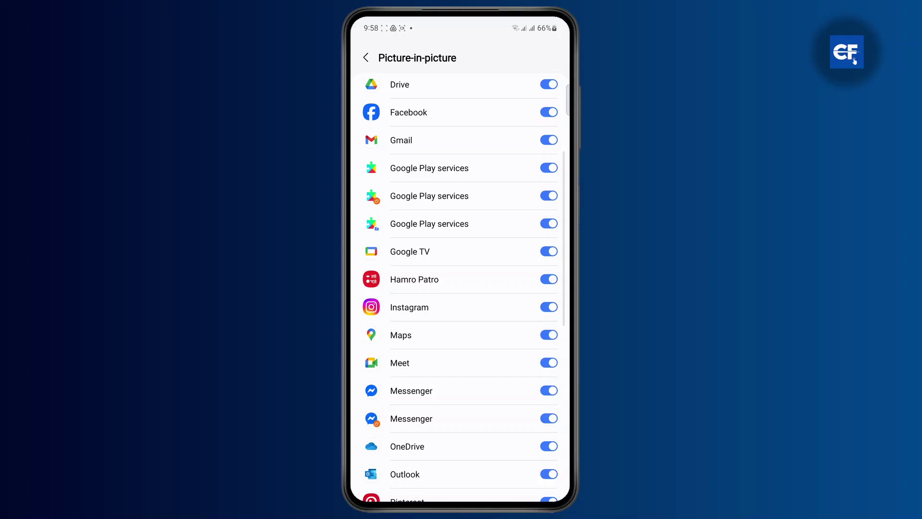
scroll(462, 289, "down", 4)
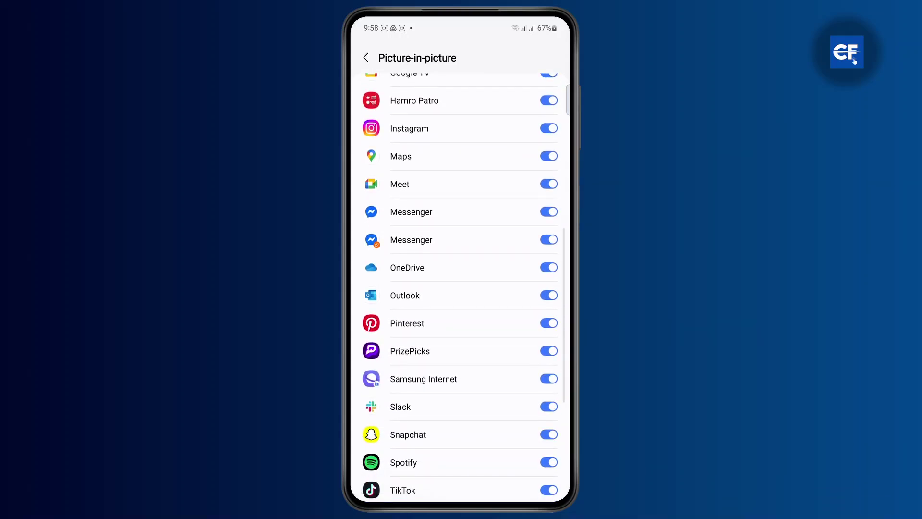
scroll(462, 288, "down", 3)
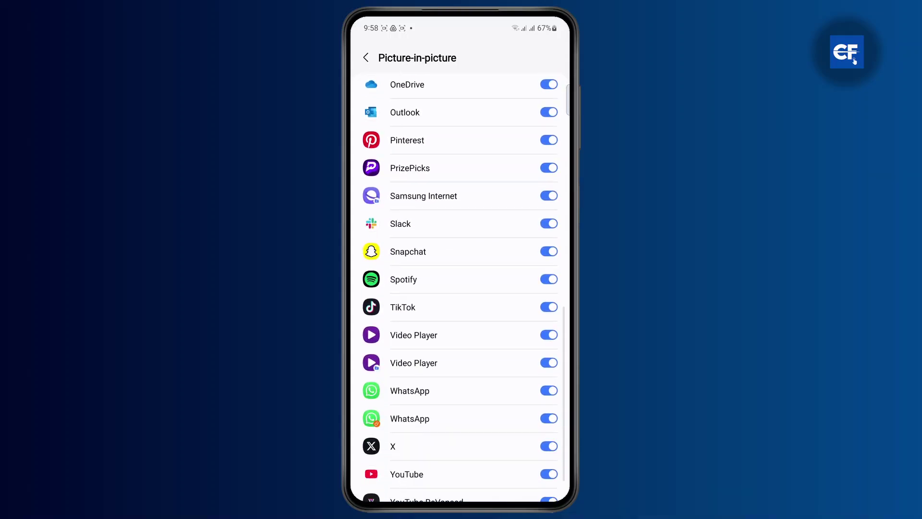
left_click(548, 483)
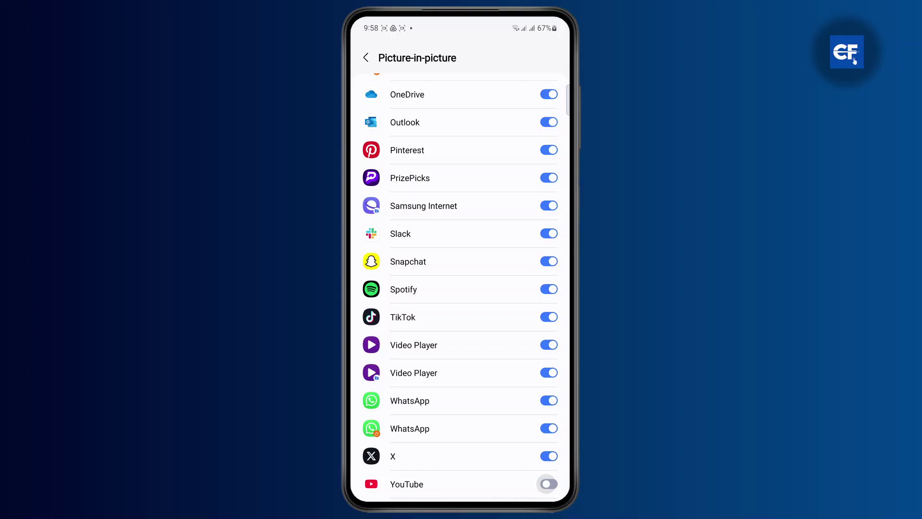
left_click(549, 483)
left_click(548, 483)
left_click(365, 57)
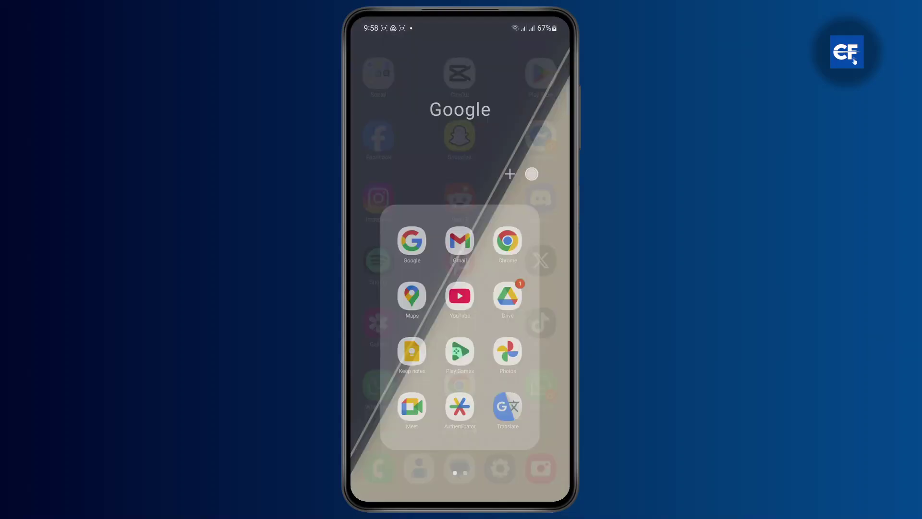
Step: Launch YouTube from the Google folder and open Settings > General
left_click(460, 293)
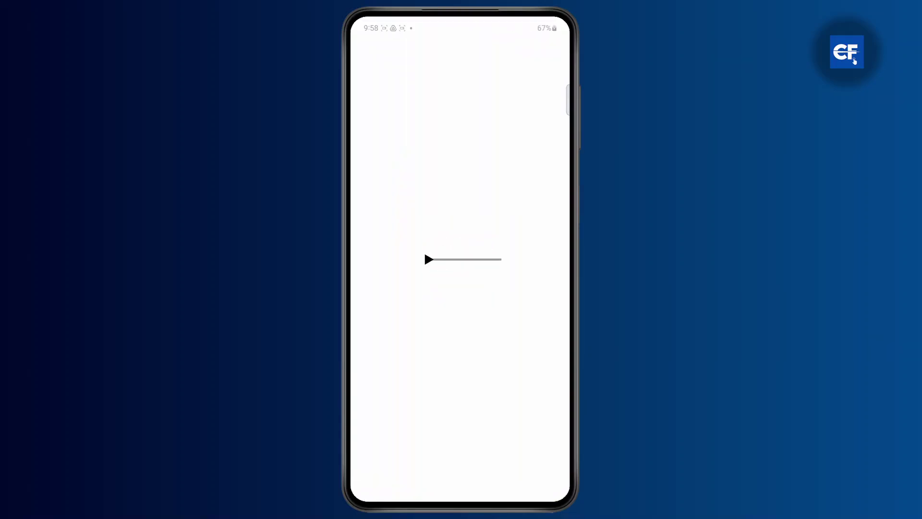
scroll(460, 288, "down", 1)
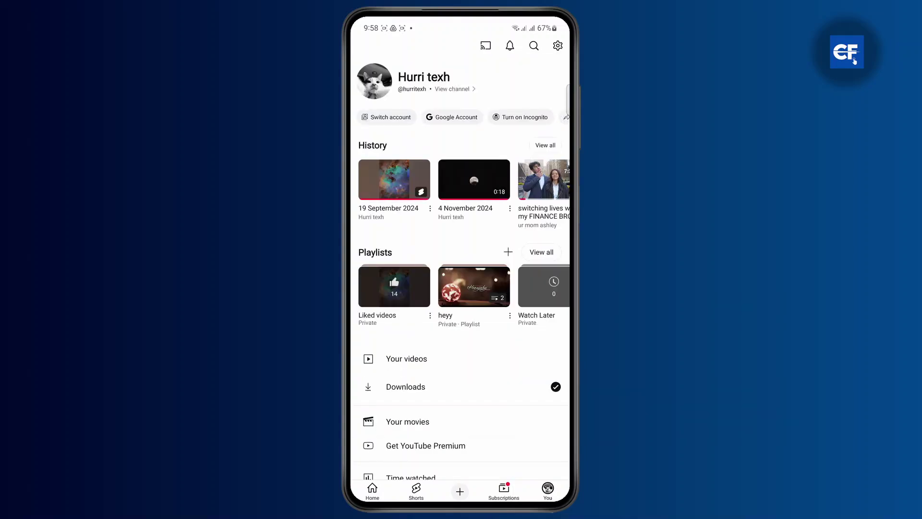
left_click(558, 46)
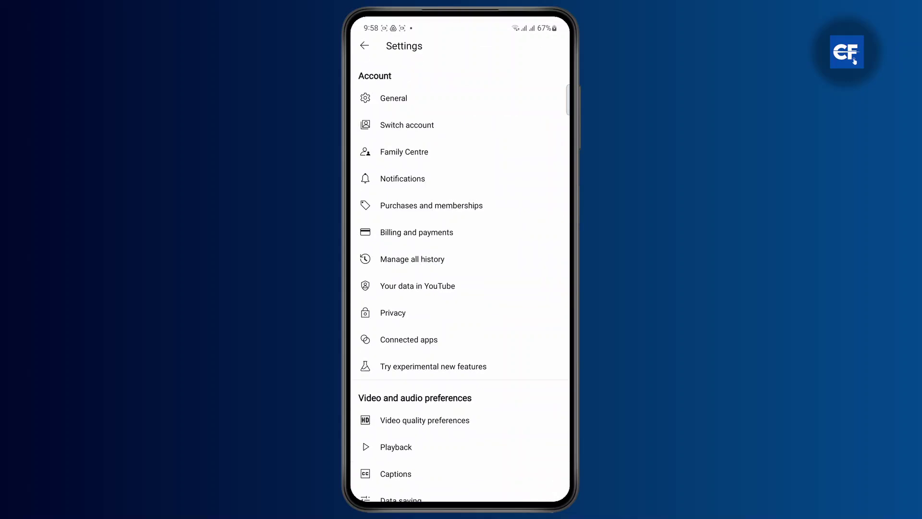
left_click(432, 98)
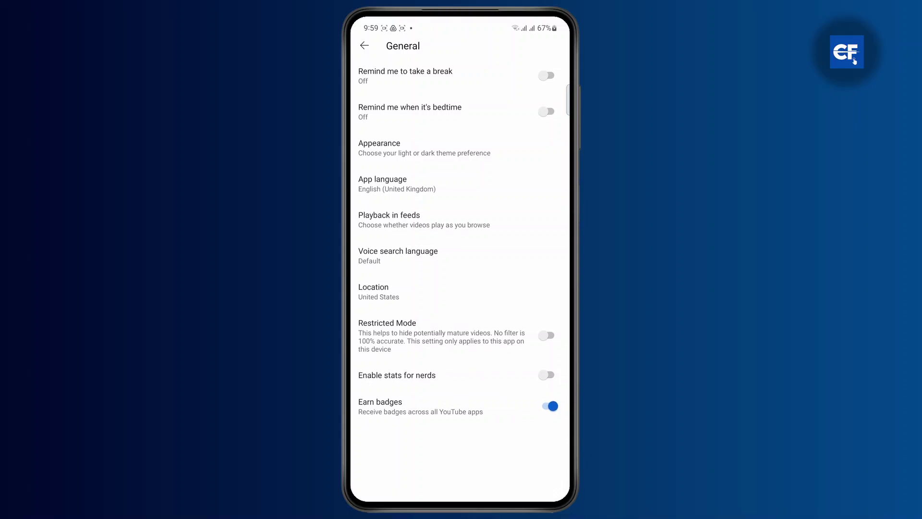
Step: Open YouTube's App info from Recents and turn on Remove permissions if app is unused
key("super")
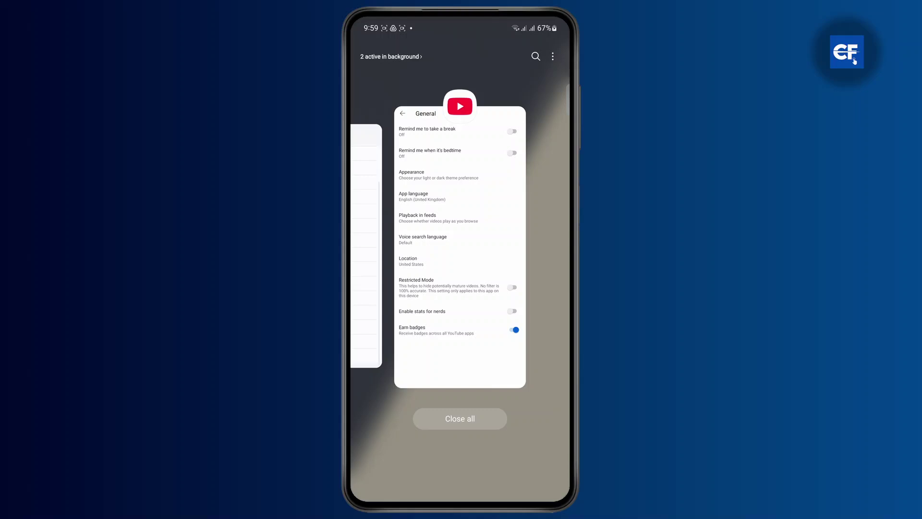
left_click(461, 107)
left_click(425, 101)
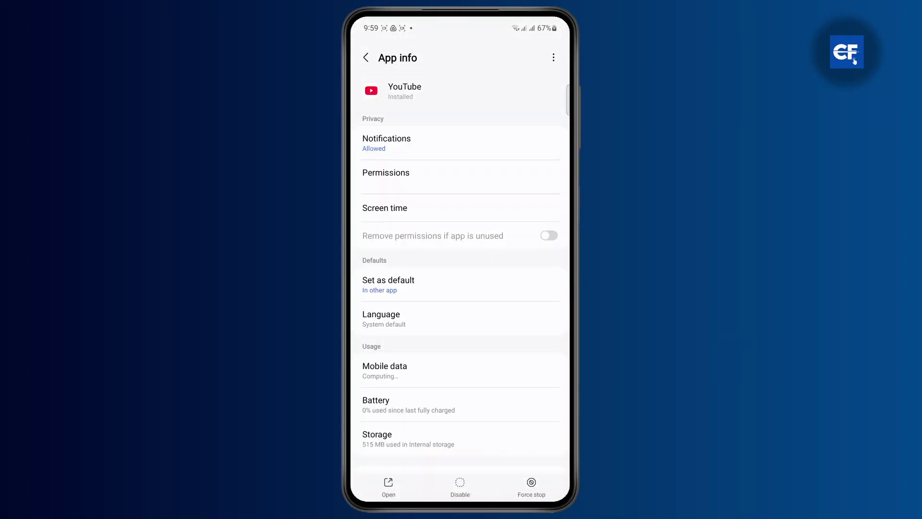
scroll(461, 288, "down", 5)
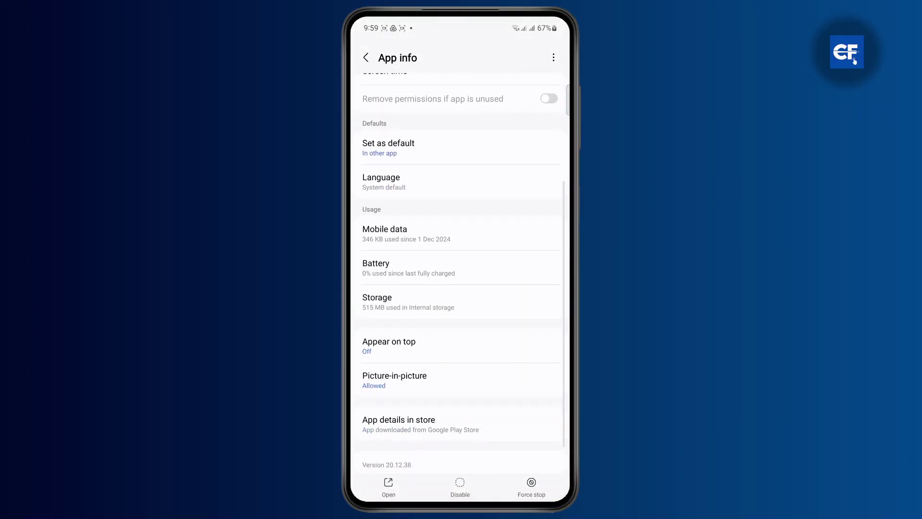
left_click(548, 94)
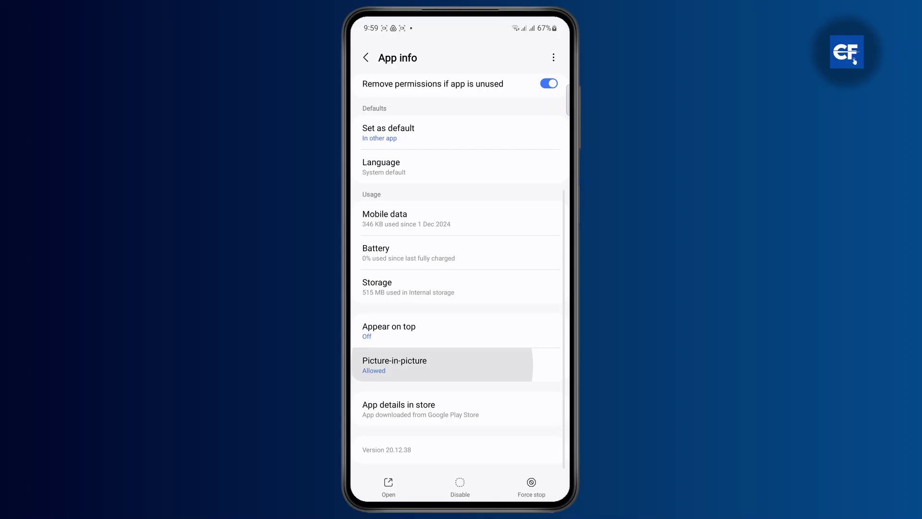
Step: Keep YouTube's picture-in-picture permission allowed and return to App info
left_click(442, 365)
left_click(548, 121)
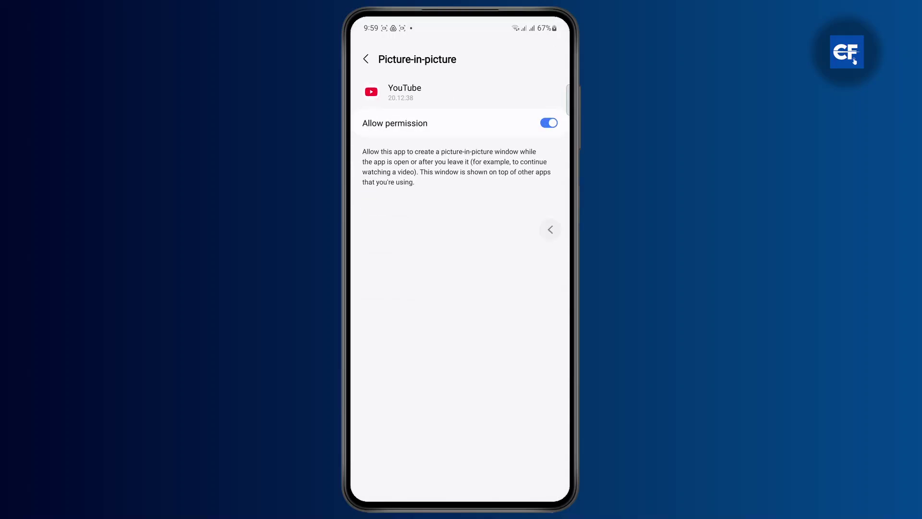
left_click(366, 59)
scroll(461, 288, "up", 5)
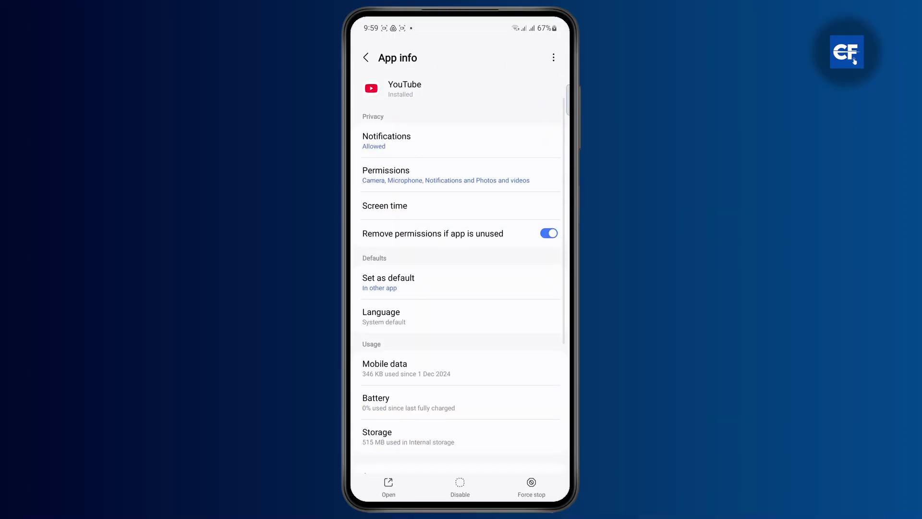
scroll(461, 288, "down", 1)
scroll(461, 288, "up", 1)
scroll(461, 288, "down", 3)
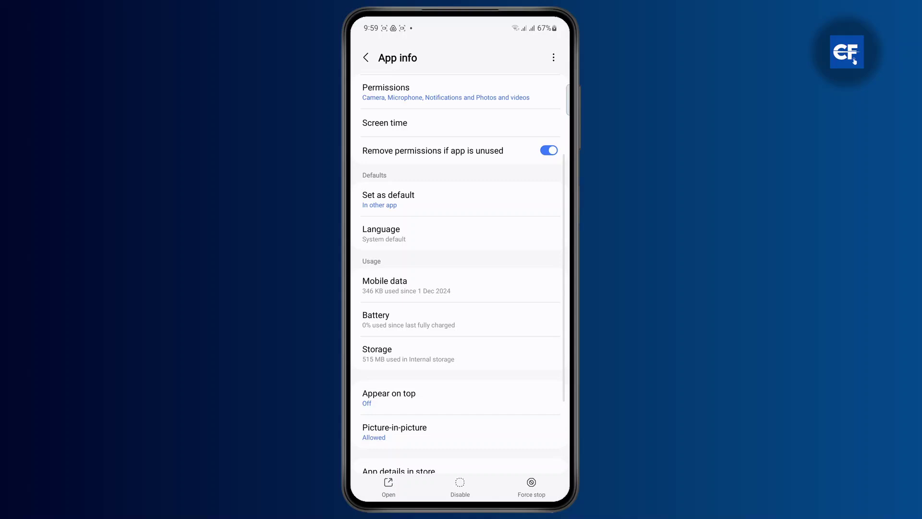
Step: Clear YouTube's cache to 0 B, then reopen YouTube's General settings from Recents
left_click(403, 353)
left_click(514, 487)
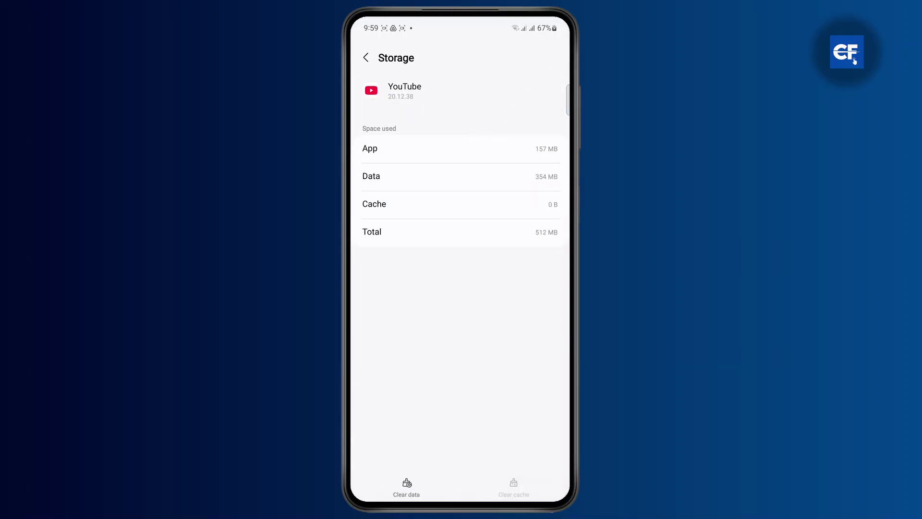
key("Escape")
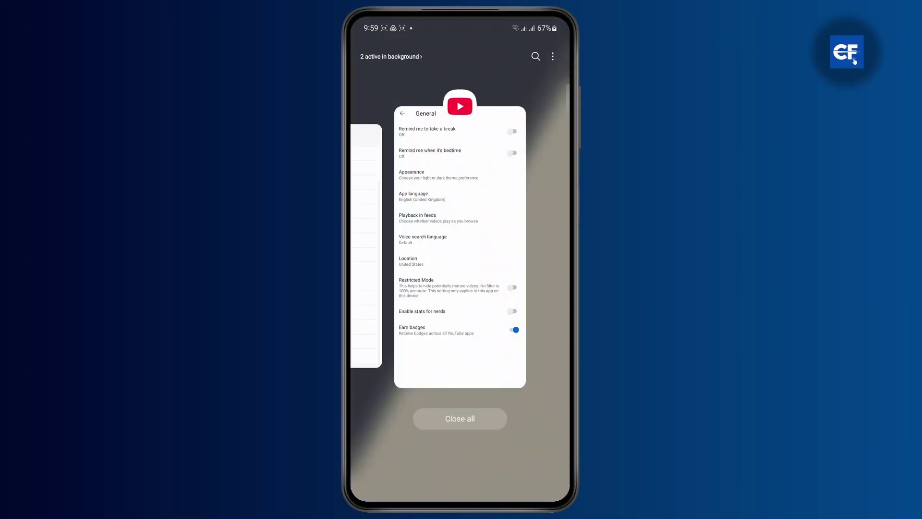
left_click(460, 245)
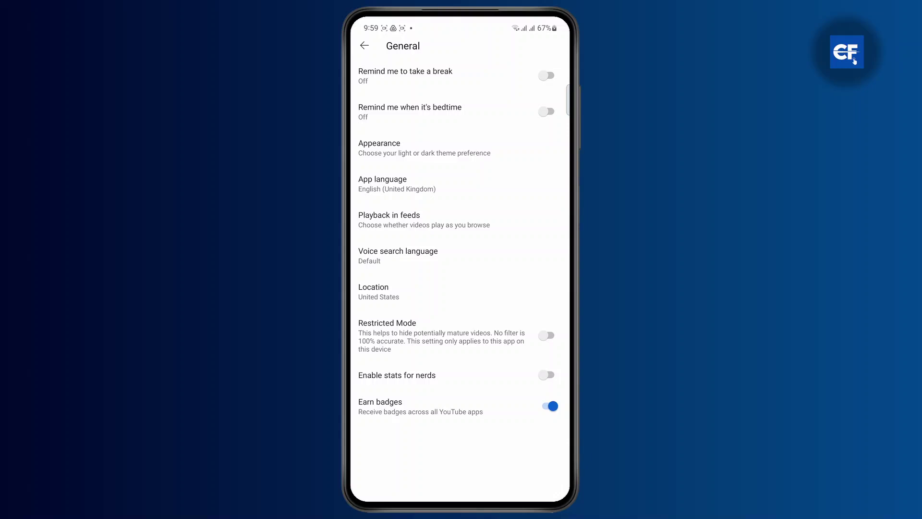